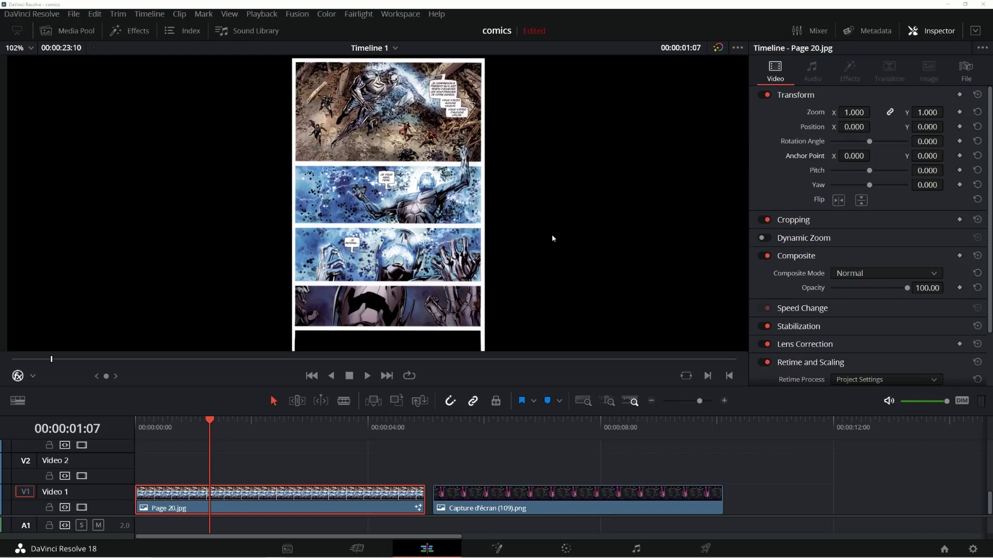
Place the playhead at 00:00:02:10 on the Page 20.jpg clip and open it on the Color page.
{"action": "left_click", "coordinate": [275, 428]}
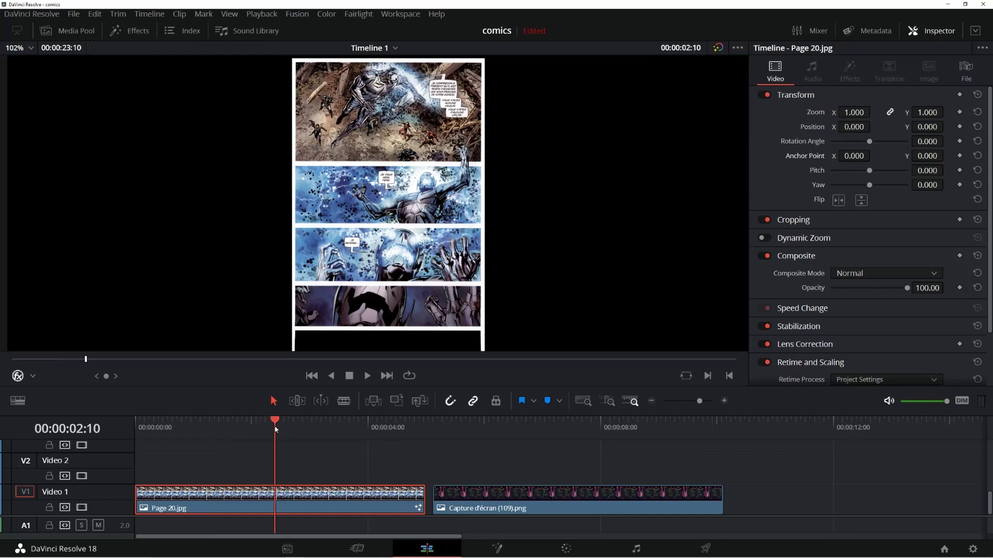
{"action": "left_click", "coordinate": [566, 548]}
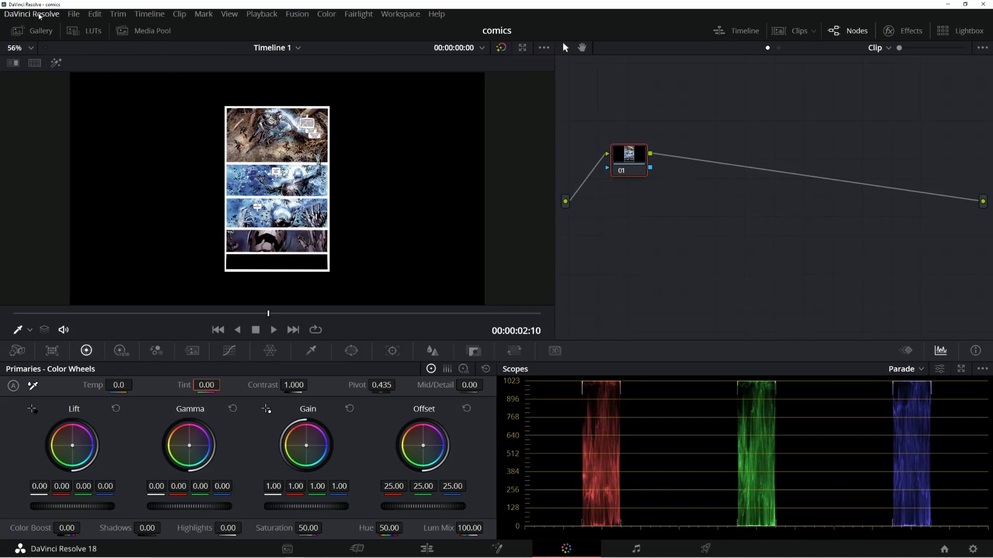
Check the UI display scale in the user preferences and save them.
{"action": "left_click", "coordinate": [40, 16]}
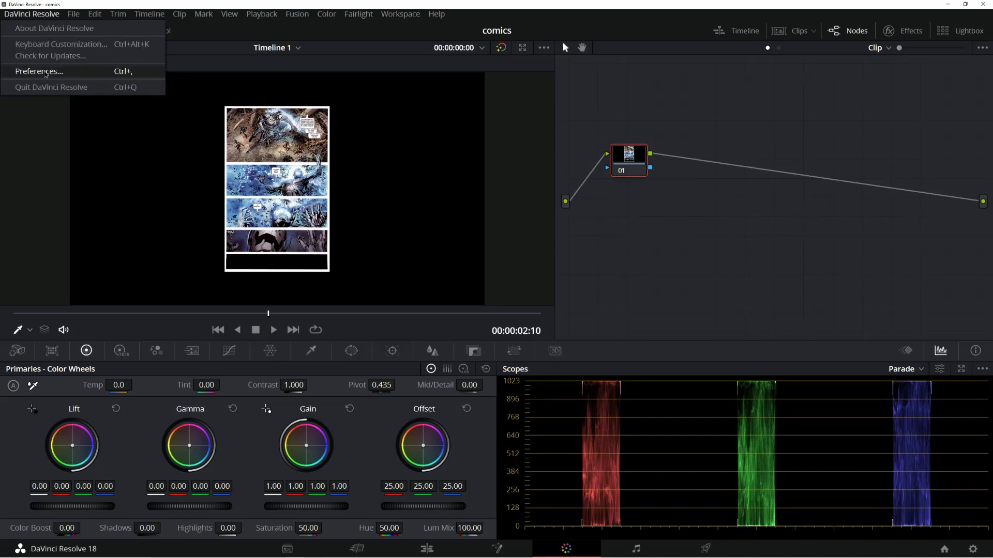
{"action": "left_click", "coordinate": [44, 72]}
{"action": "left_click", "coordinate": [535, 79]}
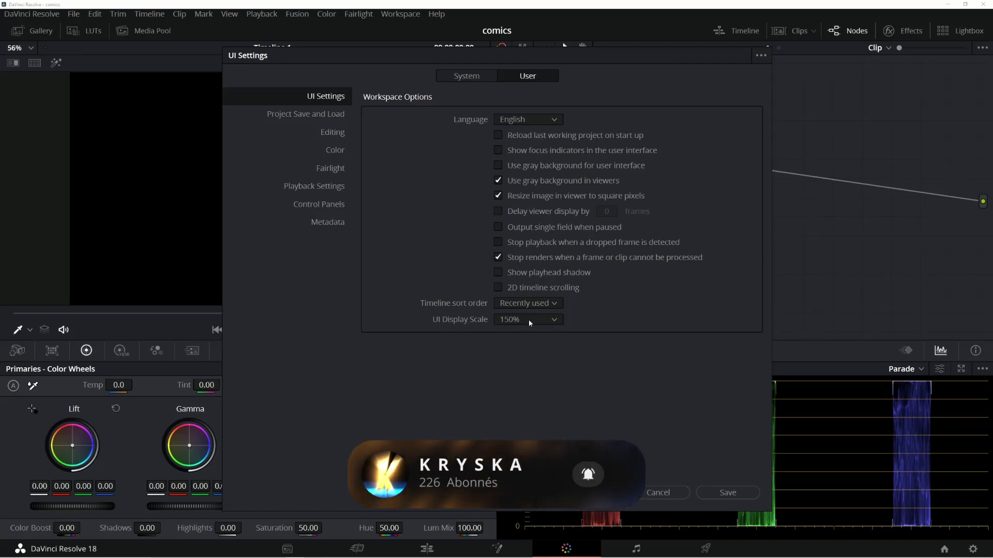
{"action": "left_click", "coordinate": [731, 494]}
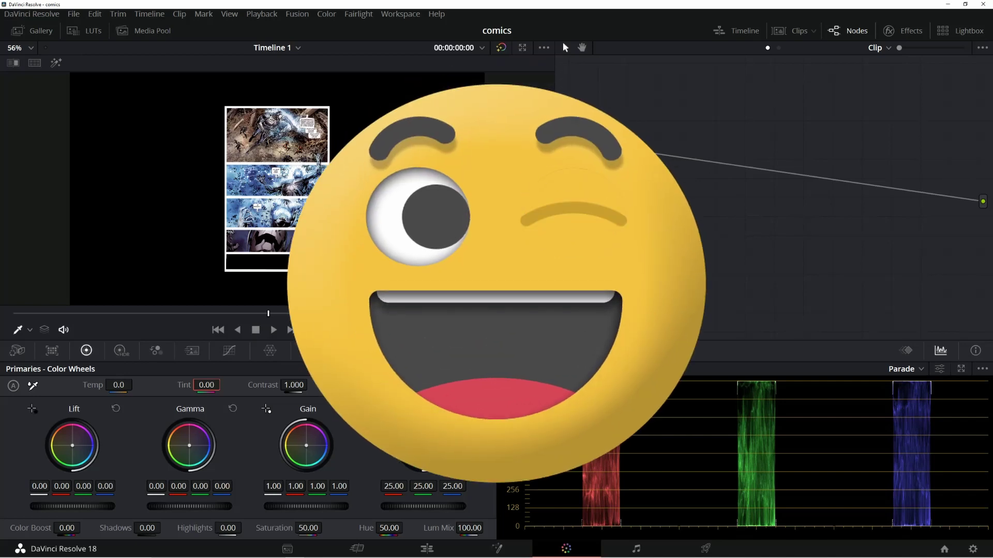
Draw a closed curve window tightly around the connected speech bubbles in the first comic panel, using an enlarged viewer.
{"action": "left_click_drag", "start_coordinate": [587, 41], "coordinate": [785, 41]}
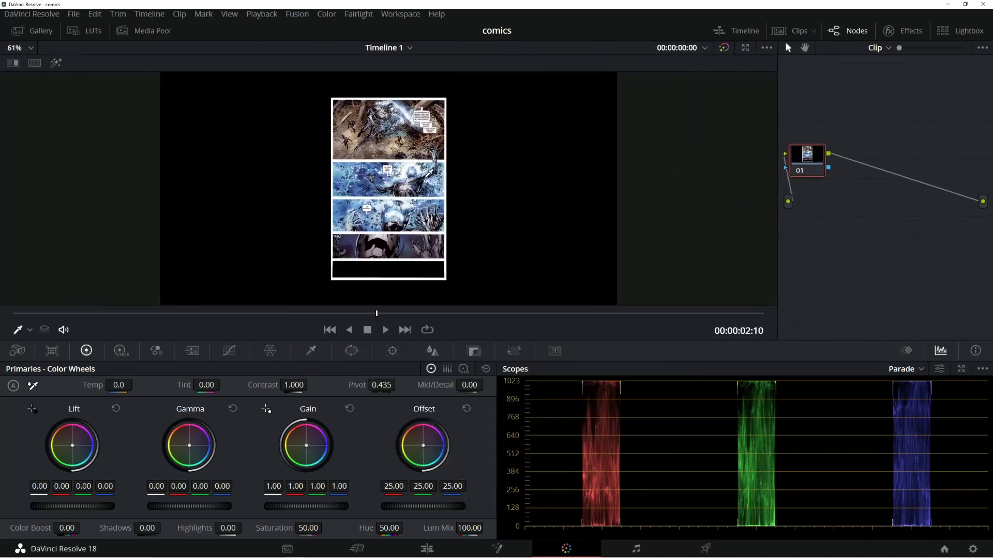
{"action": "scroll", "coordinate": [487, 94], "scroll_direction": "up", "scroll_amount": 5}
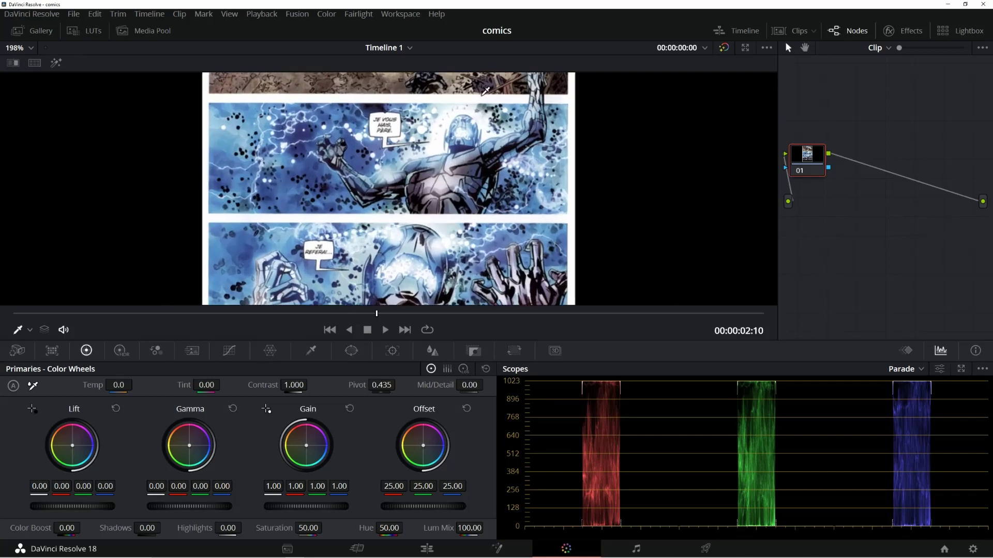
{"action": "left_click_drag", "start_coordinate": [480, 177], "coordinate": [473, 351]}
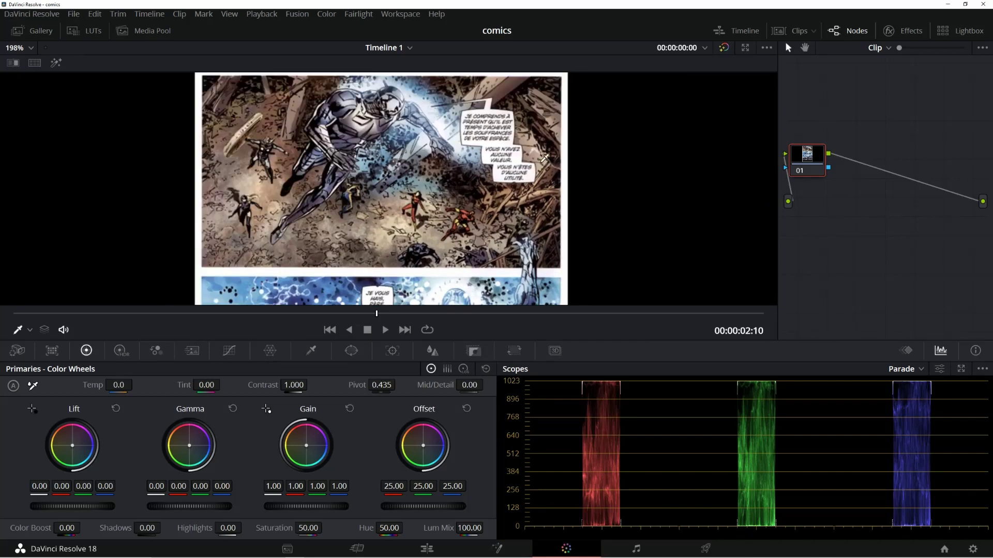
{"action": "left_click", "coordinate": [351, 352]}
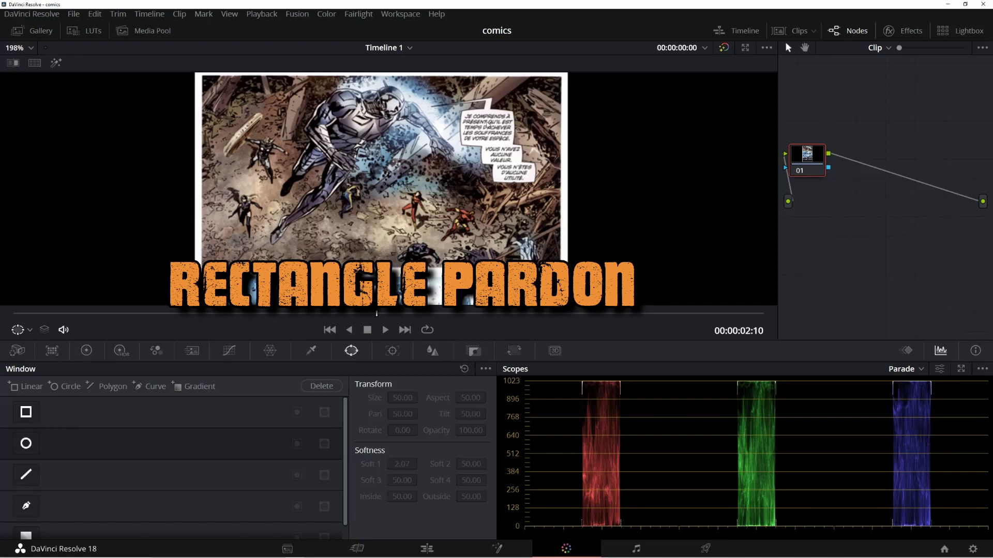
{"action": "left_click", "coordinate": [27, 505]}
{"action": "left_click", "coordinate": [464, 121]}
{"action": "left_click", "coordinate": [463, 127]}
{"action": "left_click", "coordinate": [463, 133]}
{"action": "left_click", "coordinate": [464, 138]}
{"action": "left_click", "coordinate": [465, 143]}
{"action": "left_click", "coordinate": [471, 142]}
{"action": "left_click", "coordinate": [476, 142]}
{"action": "left_click", "coordinate": [481, 142]}
{"action": "left_click", "coordinate": [484, 149]}
{"action": "left_click", "coordinate": [484, 155]}
{"action": "left_click", "coordinate": [490, 161]}
{"action": "left_click", "coordinate": [494, 166]}
{"action": "left_click", "coordinate": [495, 172]}
{"action": "left_click", "coordinate": [498, 179]}
{"action": "left_click", "coordinate": [503, 181]}
{"action": "left_click", "coordinate": [509, 181]}
{"action": "left_click", "coordinate": [515, 181]}
{"action": "left_click", "coordinate": [520, 180]}
{"action": "left_click", "coordinate": [526, 180]}
{"action": "left_click", "coordinate": [531, 176]}
{"action": "left_click", "coordinate": [533, 170]}
{"action": "left_click", "coordinate": [531, 164]}
{"action": "left_click", "coordinate": [523, 161]}
{"action": "left_click", "coordinate": [520, 154]}
{"action": "left_click", "coordinate": [519, 149]}
{"action": "left_click", "coordinate": [517, 146]}
{"action": "left_click", "coordinate": [512, 143]}
{"action": "left_click", "coordinate": [514, 135]}
{"action": "left_click", "coordinate": [514, 127]}
{"action": "left_click", "coordinate": [513, 119]}
{"action": "left_click", "coordinate": [510, 113]}
{"action": "left_click", "coordinate": [501, 111]}
{"action": "left_click", "coordinate": [493, 110]}
{"action": "left_click", "coordinate": [486, 110]}
{"action": "left_click", "coordinate": [478, 111]}
{"action": "left_click", "coordinate": [467, 113]}
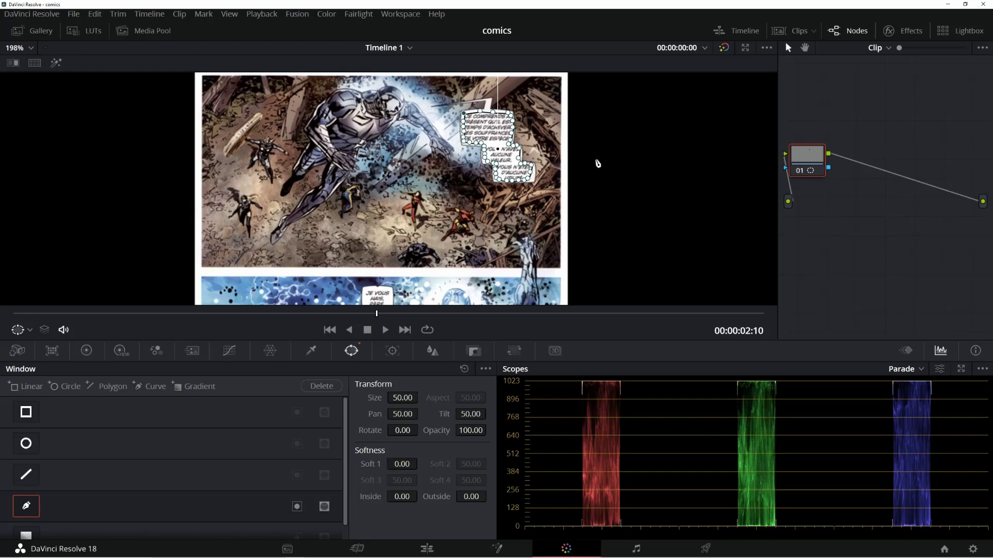
Apply the Color Generator effect to node 01 to cover the bubbles' text, and set the curve window's size to 50.88.
{"action": "left_click", "coordinate": [903, 30]}
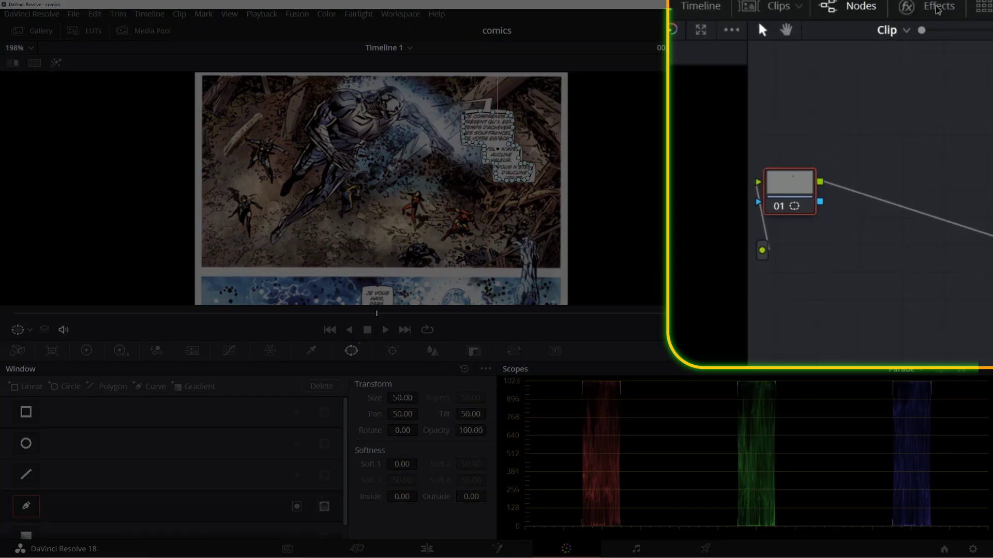
{"action": "scroll", "coordinate": [759, 176], "scroll_direction": "down", "scroll_amount": 5}
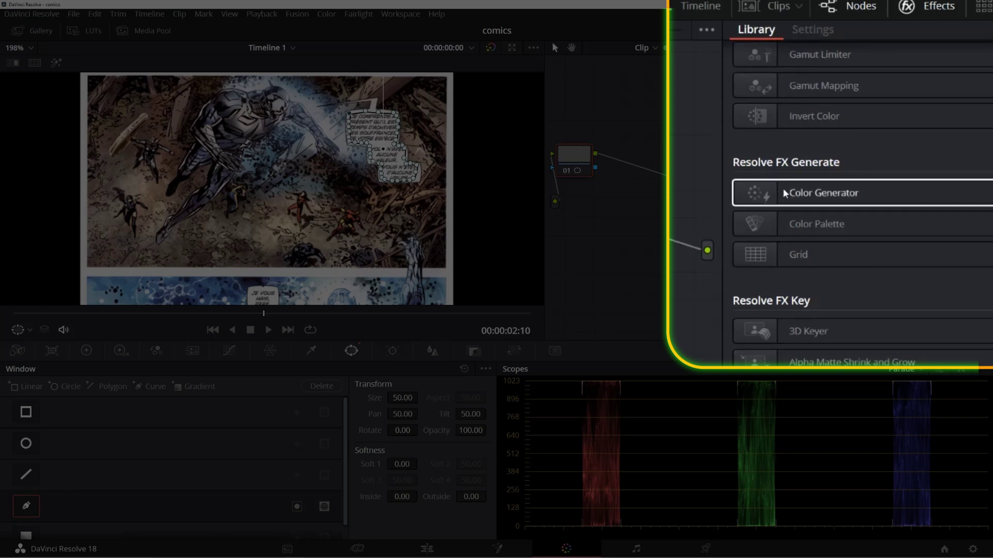
{"action": "left_click_drag", "start_coordinate": [837, 194], "coordinate": [574, 156]}
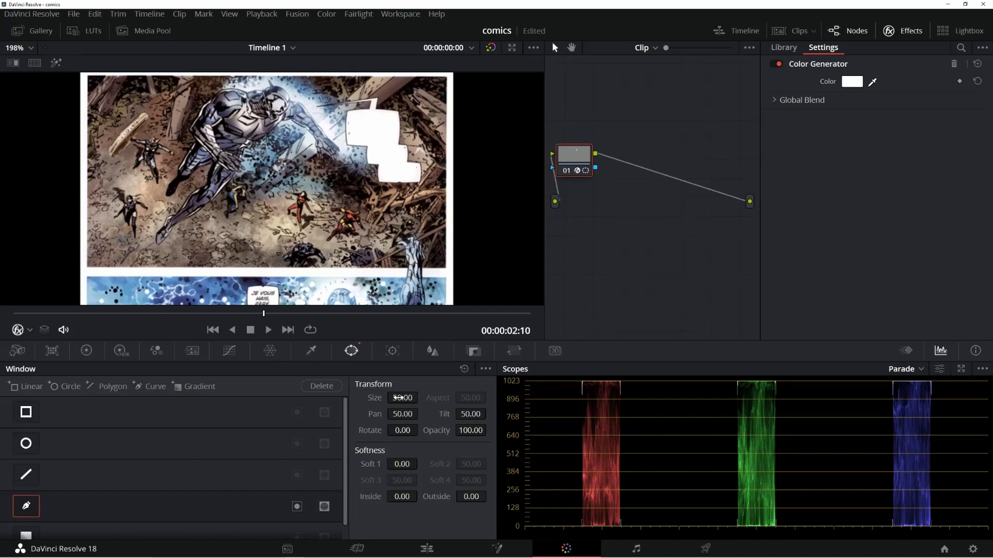
{"action": "left_click_drag", "start_coordinate": [403, 398], "coordinate": [409, 398]}
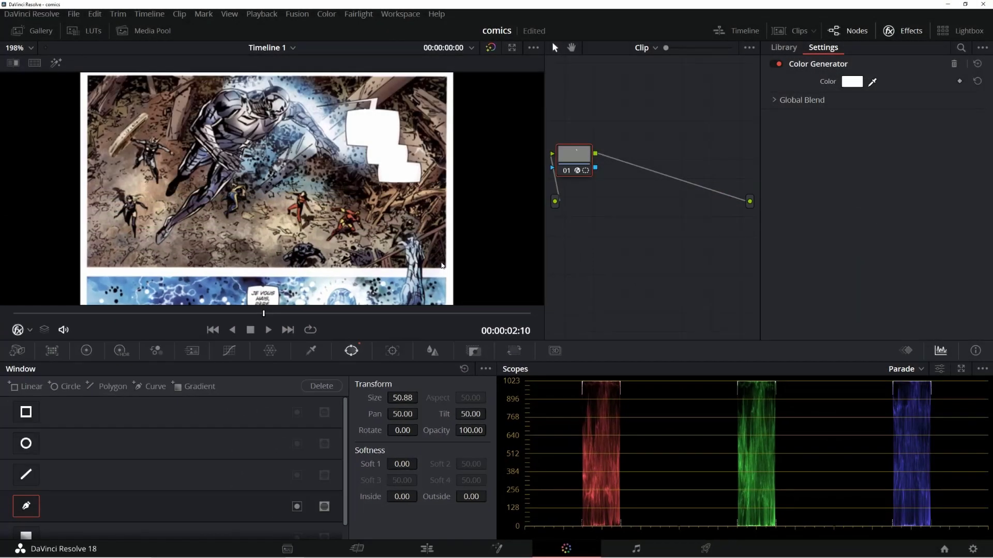
Cover the second panel's speech bubble text with a linear window of size 1.08 and turn off the window overlay.
{"action": "left_click_drag", "start_coordinate": [326, 249], "coordinate": [374, 109]}
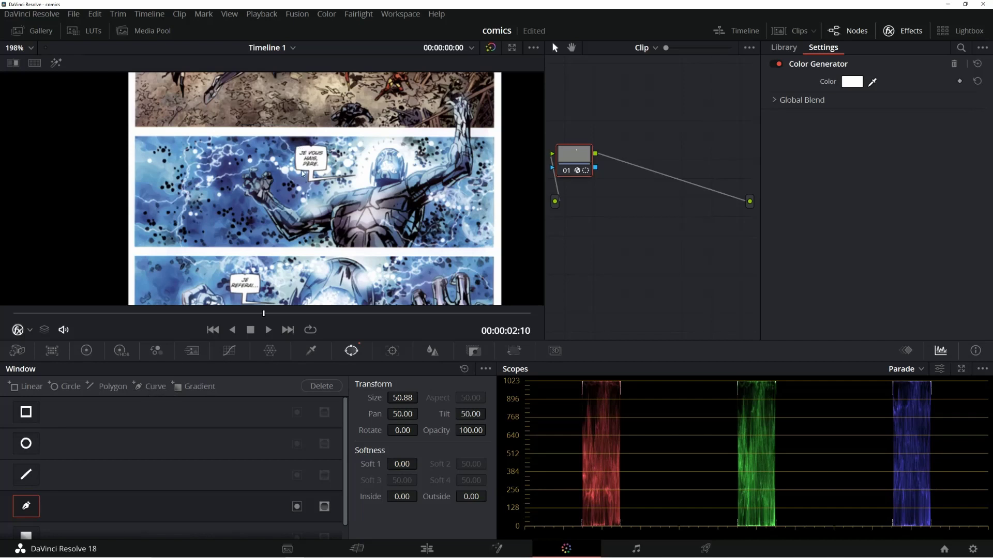
{"action": "left_click", "coordinate": [26, 412]}
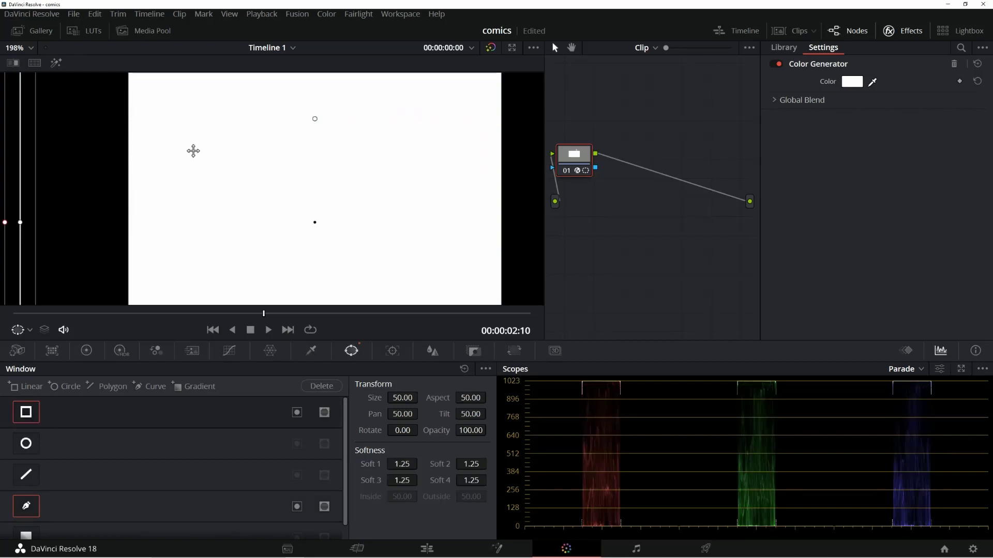
{"action": "left_click_drag", "start_coordinate": [402, 397], "coordinate": [364, 397]}
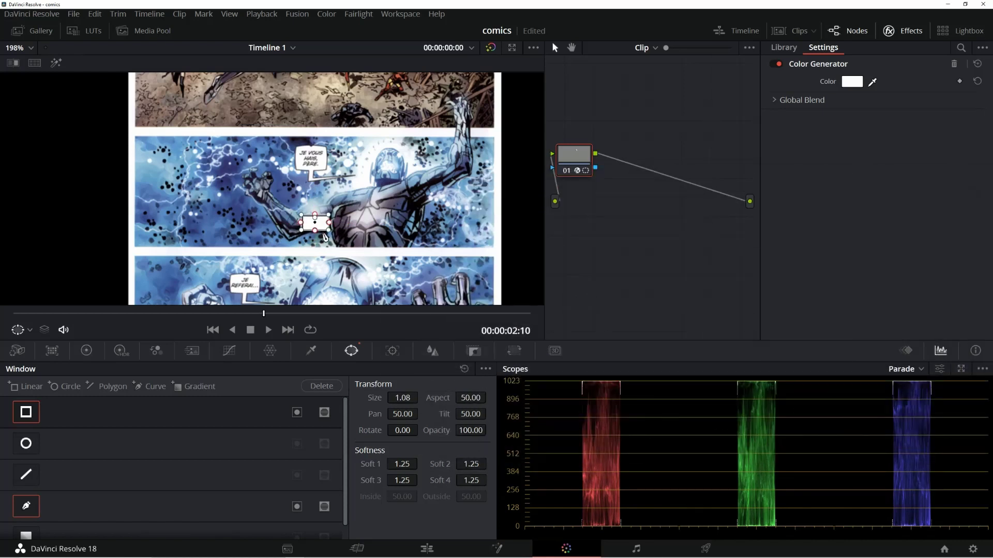
{"action": "left_click_drag", "start_coordinate": [314, 223], "coordinate": [312, 148]}
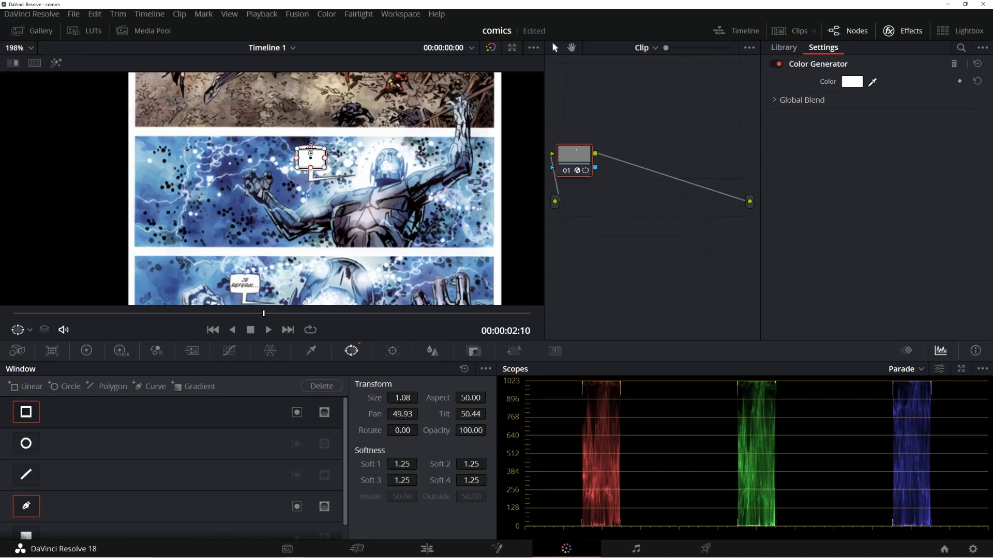
{"action": "left_click", "coordinate": [25, 328]}
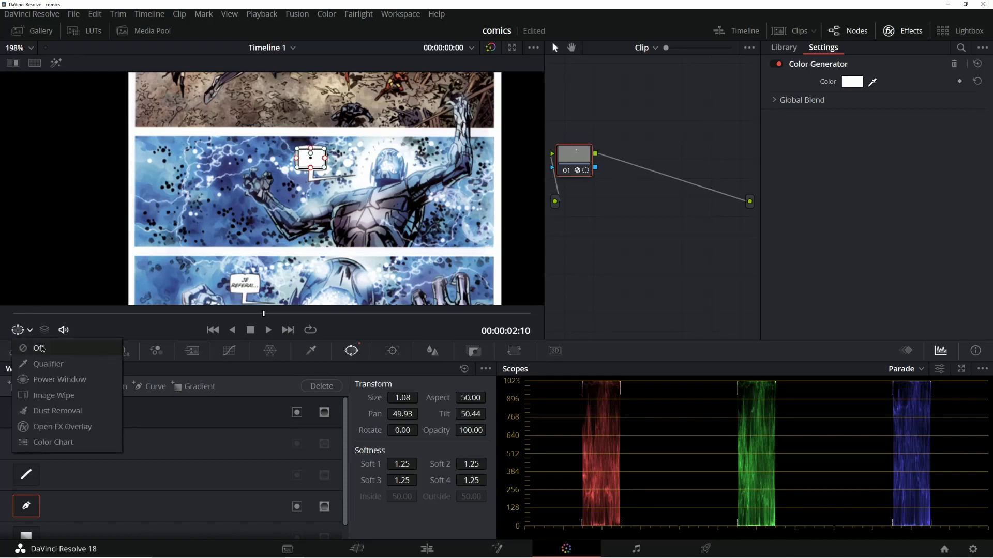
{"action": "left_click", "coordinate": [28, 348]}
Add another linear window to node 01 and set its size to 0.54.
{"action": "left_click_drag", "start_coordinate": [364, 246], "coordinate": [384, 154]}
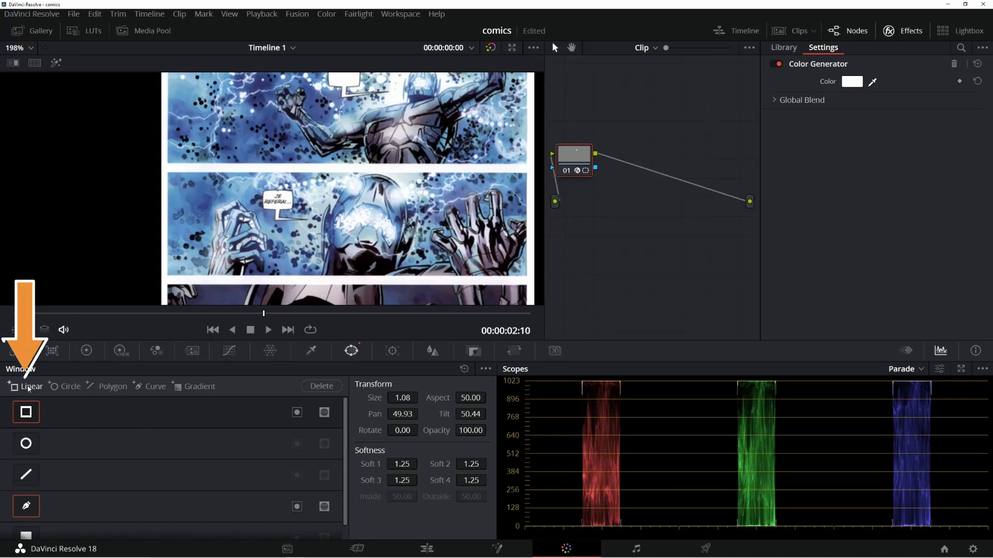
{"action": "left_click", "coordinate": [29, 386]}
{"action": "left_click_drag", "start_coordinate": [444, 398], "coordinate": [406, 398]}
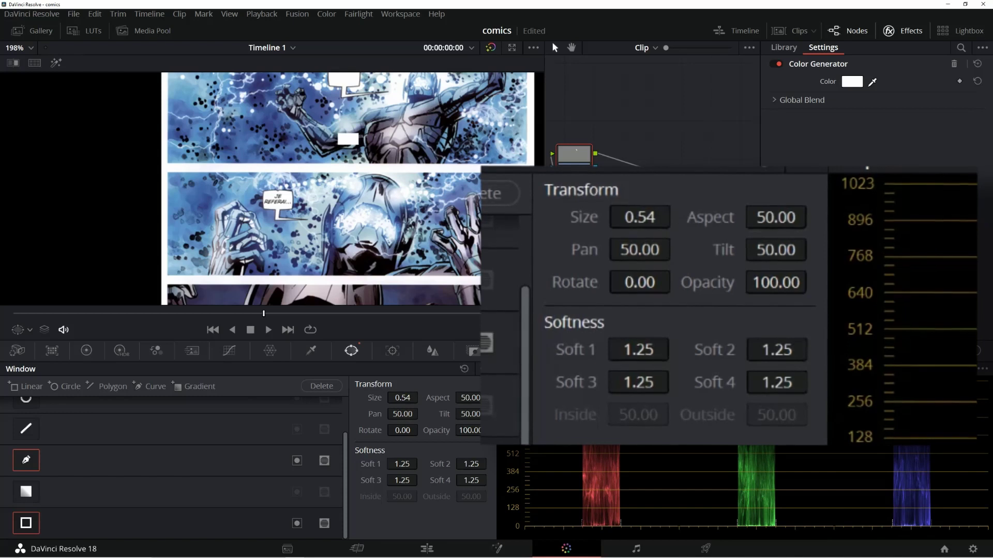
Move the new window over the third panel's speech bubble, turn off the overlay, and set the window's size to 1.16.
{"action": "left_click", "coordinate": [20, 330]}
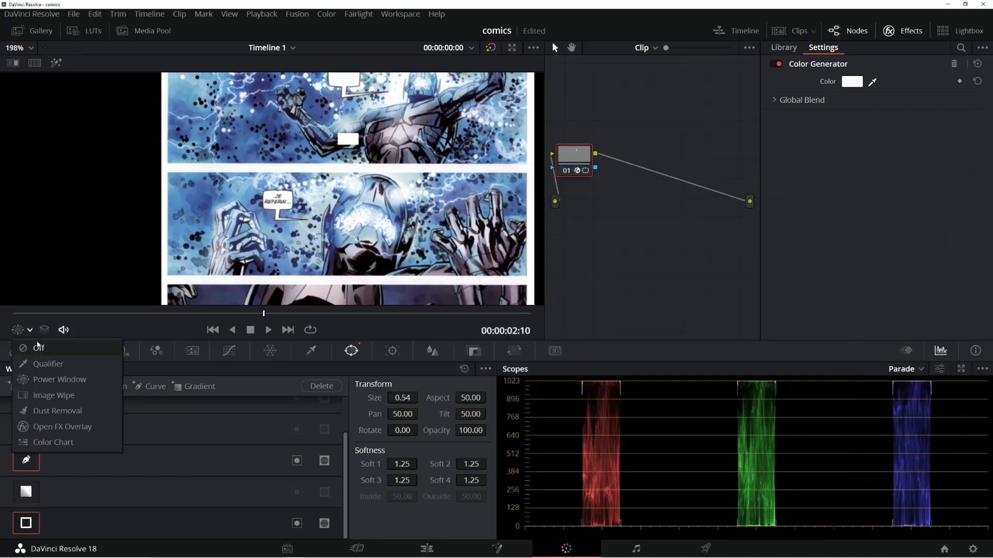
{"action": "left_click", "coordinate": [45, 383]}
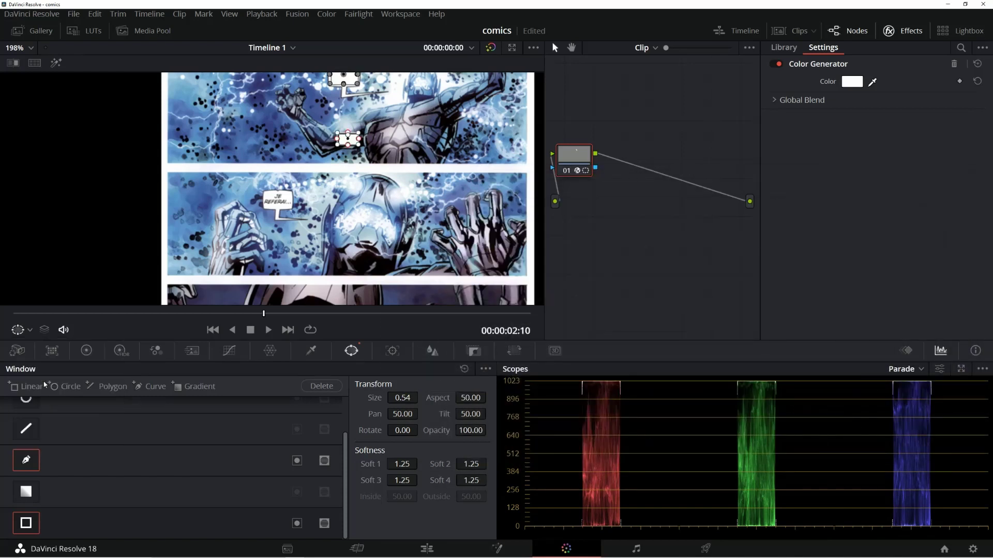
{"action": "left_click_drag", "start_coordinate": [347, 139], "coordinate": [279, 210]}
{"action": "left_click", "coordinate": [21, 330]}
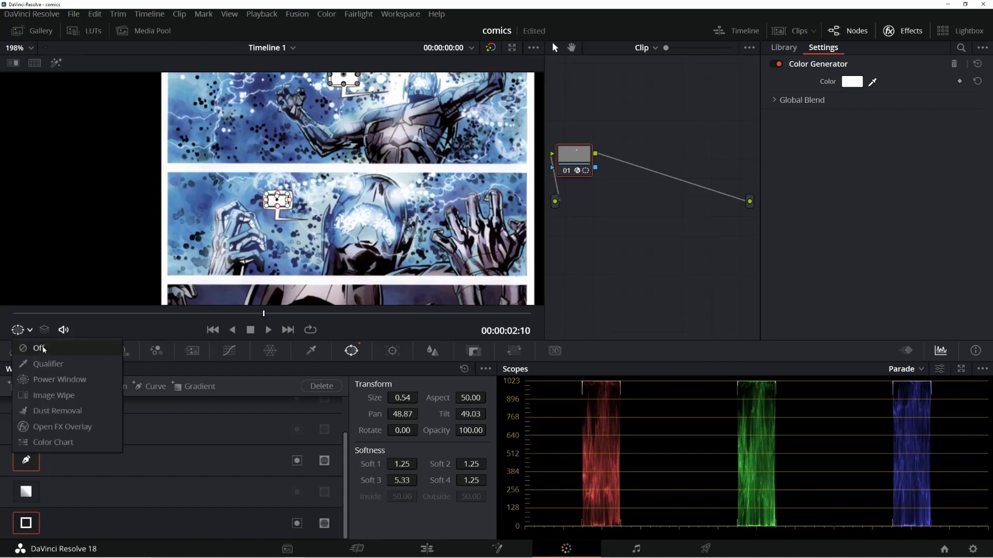
{"action": "left_click", "coordinate": [47, 353]}
{"action": "left_click_drag", "start_coordinate": [402, 398], "coordinate": [440, 396]}
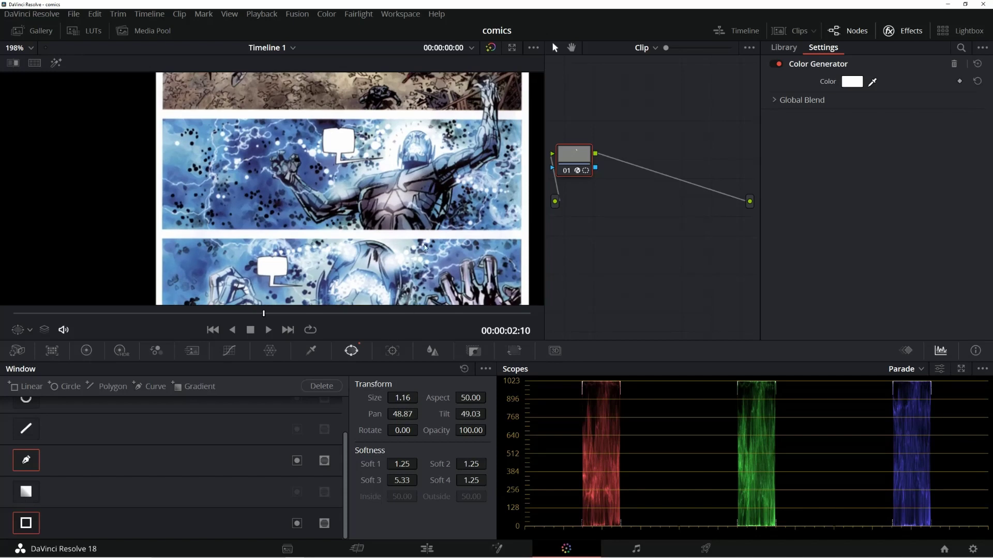
{"action": "left_click_drag", "start_coordinate": [441, 160], "coordinate": [473, 270]}
{"action": "left_click_drag", "start_coordinate": [413, 207], "coordinate": [349, 147]}
{"action": "scroll", "coordinate": [413, 211], "scroll_direction": "down", "scroll_amount": 5}
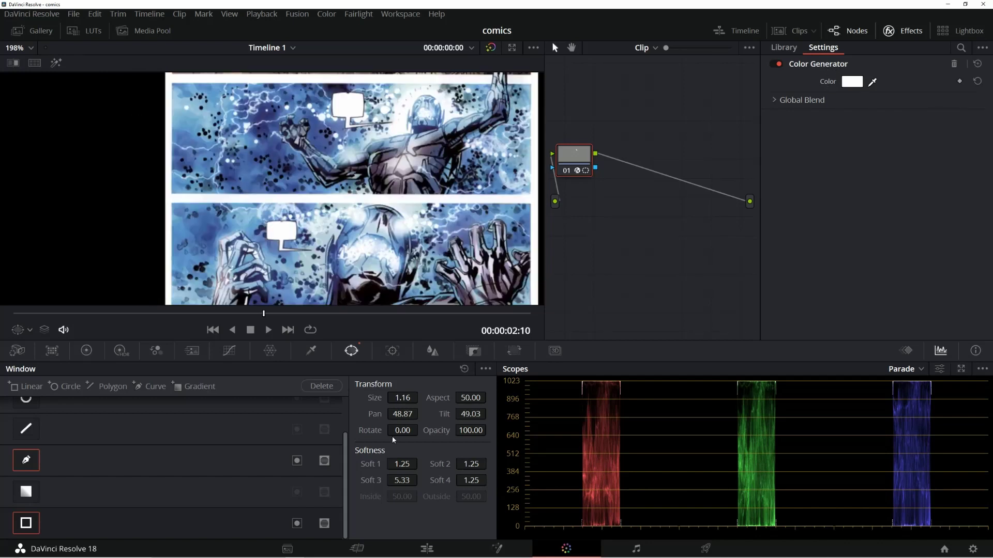
Open the Capture d'écran (109).png clip at 00:00:06:15 on the Color page, with the whole frame fitted in the viewer.
{"action": "left_click", "coordinate": [427, 549]}
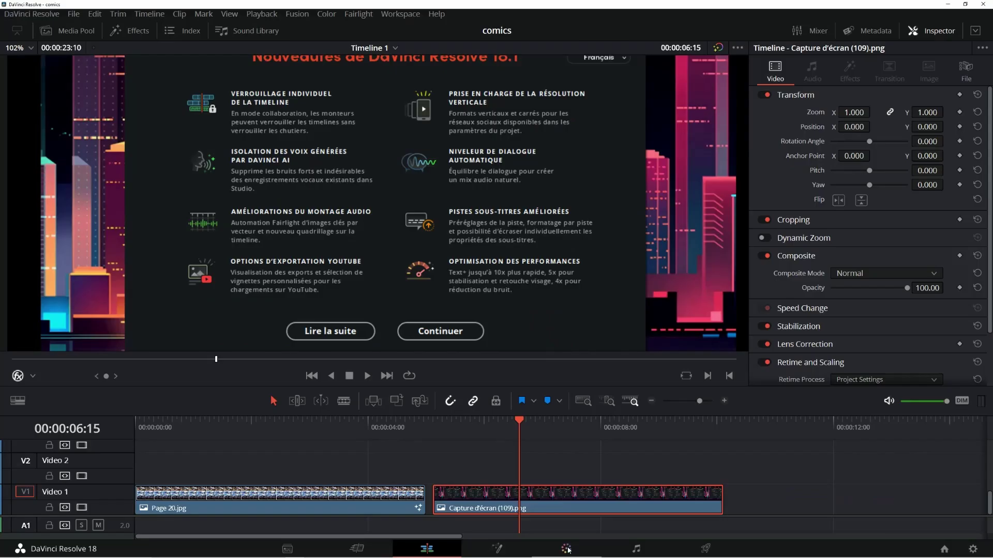
{"action": "left_click", "coordinate": [567, 548]}
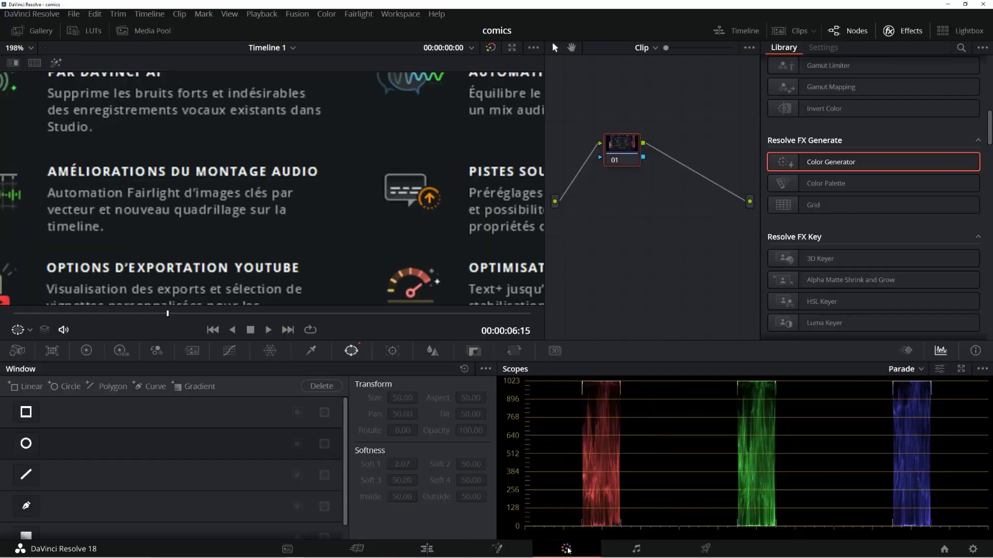
{"action": "left_click", "coordinate": [31, 48]}
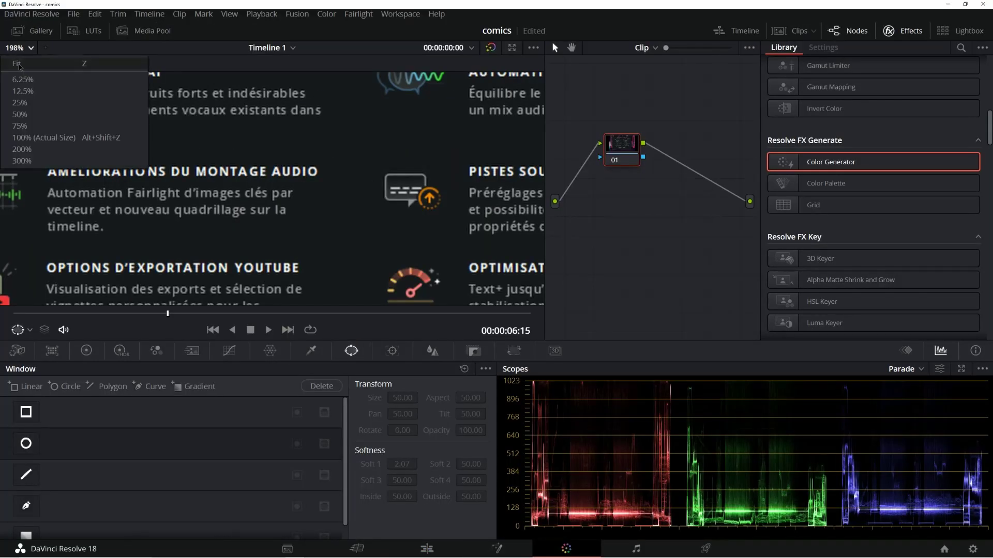
{"action": "left_click", "coordinate": [31, 65]}
{"action": "left_click_drag", "start_coordinate": [621, 143], "coordinate": [607, 152]}
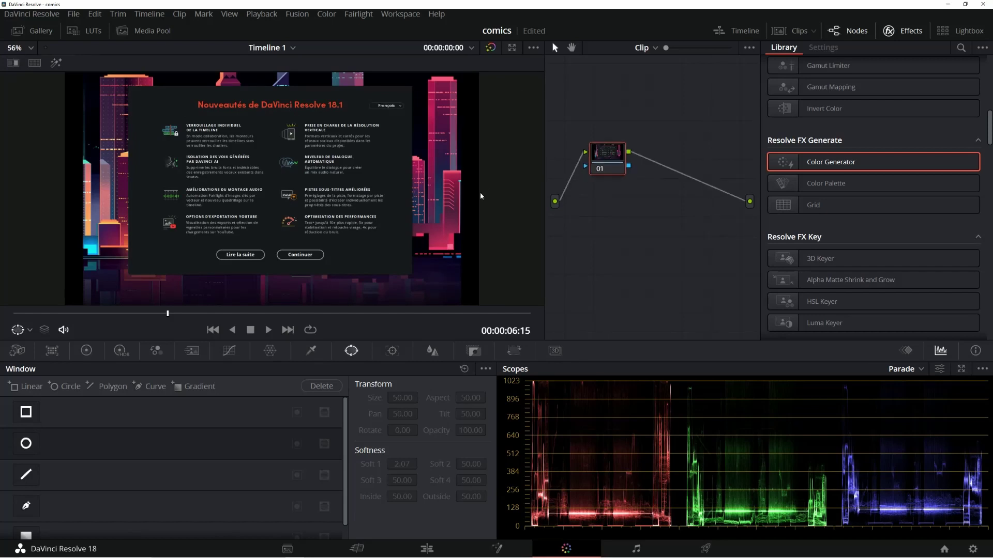
Place a linear window around the "Améliorations du montage audio" entry and its icon.
{"action": "left_click", "coordinate": [25, 413]}
{"action": "left_click_drag", "start_coordinate": [271, 136], "coordinate": [202, 199]}
{"action": "left_click_drag", "start_coordinate": [133, 199], "coordinate": [156, 195]}
Apply the Mosaic Blur effect to node 01 and set the window's size to 53.56.
{"action": "scroll", "coordinate": [932, 216], "scroll_direction": "up", "scroll_amount": 5}
{"action": "left_click_drag", "start_coordinate": [879, 172], "coordinate": [607, 155]}
{"action": "left_click_drag", "start_coordinate": [402, 398], "coordinate": [453, 398]}
{"action": "left_click_drag", "start_coordinate": [402, 398], "coordinate": [382, 398]}
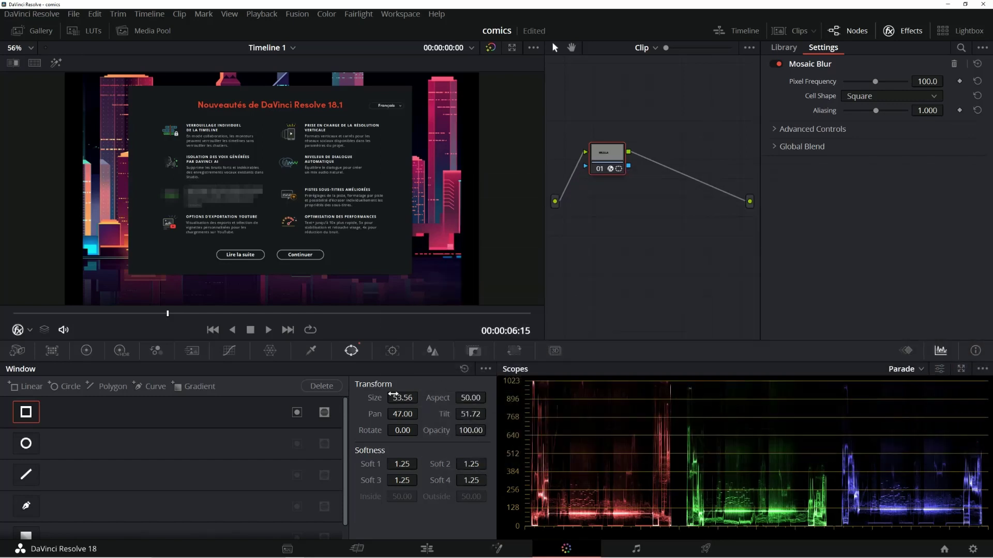
Narrow the blur window from both sides to fit the icon and text, and turn off the window overlay.
{"action": "left_click", "coordinate": [26, 330]}
{"action": "left_click", "coordinate": [45, 381]}
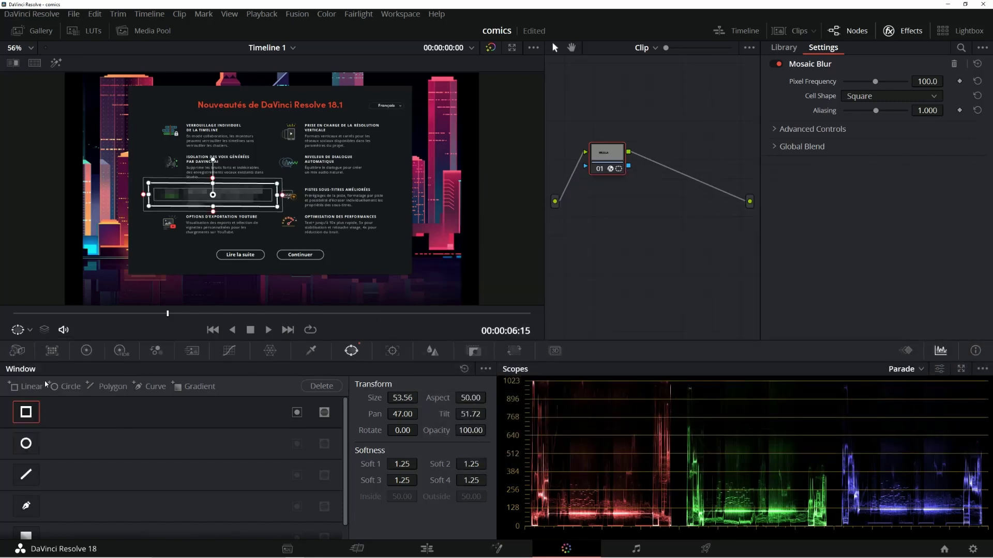
{"action": "left_click_drag", "start_coordinate": [277, 195], "coordinate": [267, 197]}
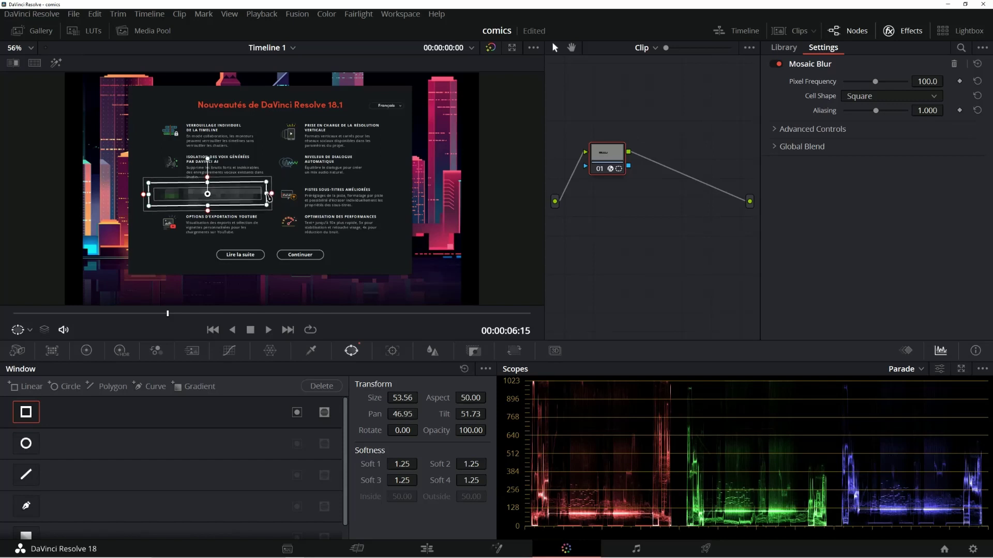
{"action": "left_click_drag", "start_coordinate": [144, 195], "coordinate": [164, 197]}
{"action": "left_click", "coordinate": [24, 332]}
{"action": "left_click", "coordinate": [38, 348]}
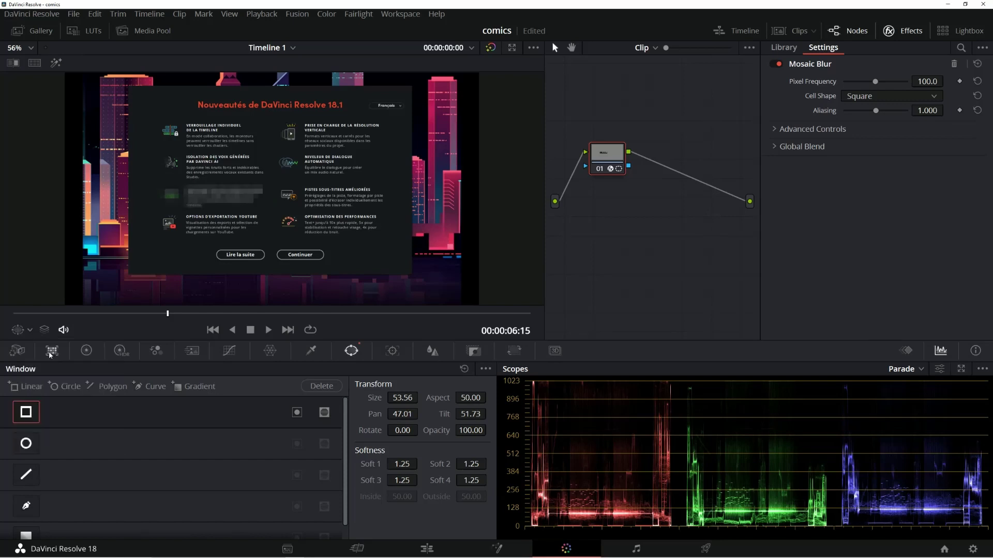
Extend the blur window's lower edge slightly to cover the whole entry, showing the Power Window overlay only while adjusting.
{"action": "left_click", "coordinate": [29, 330]}
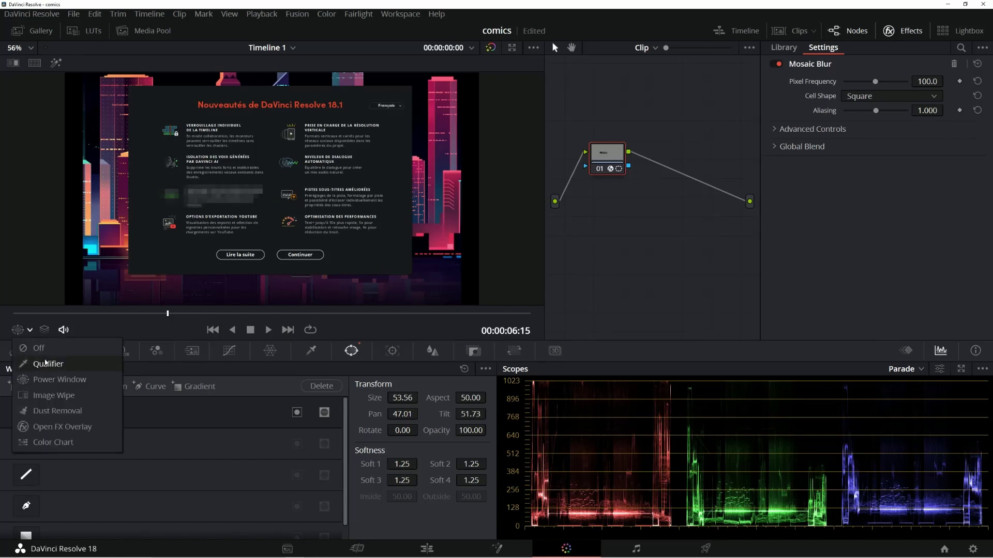
{"action": "left_click", "coordinate": [55, 379]}
{"action": "left_click_drag", "start_coordinate": [216, 212], "coordinate": [215, 214]}
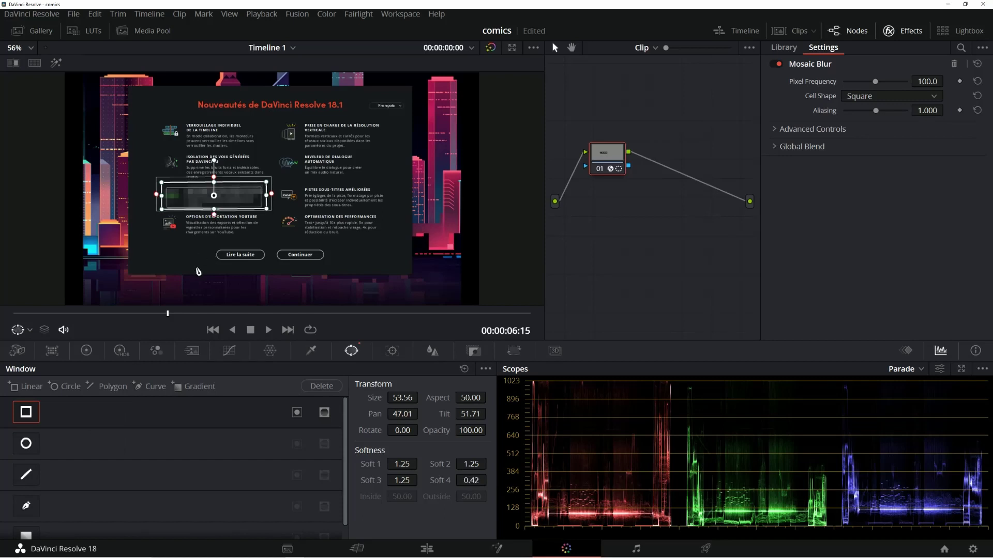
{"action": "left_click", "coordinate": [29, 330]}
{"action": "left_click", "coordinate": [38, 348]}
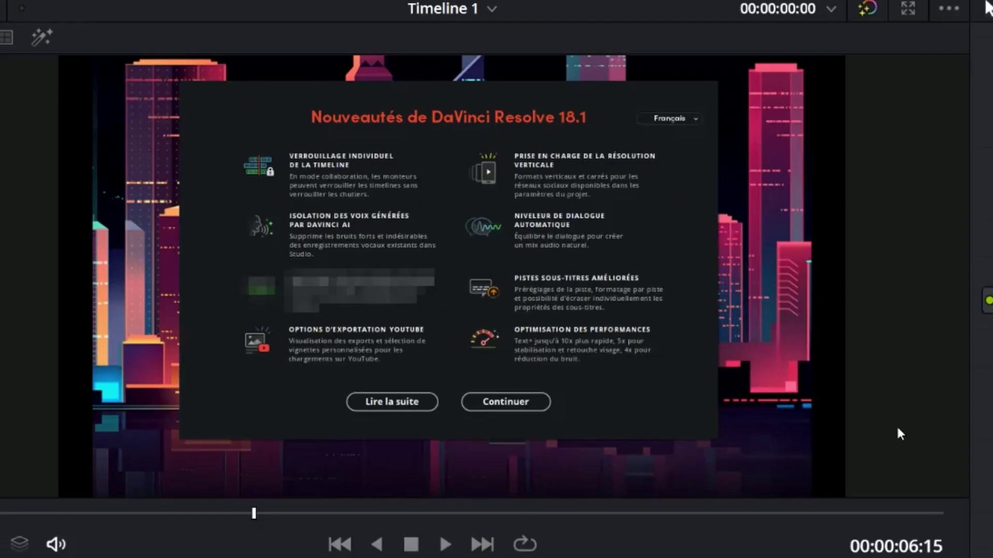